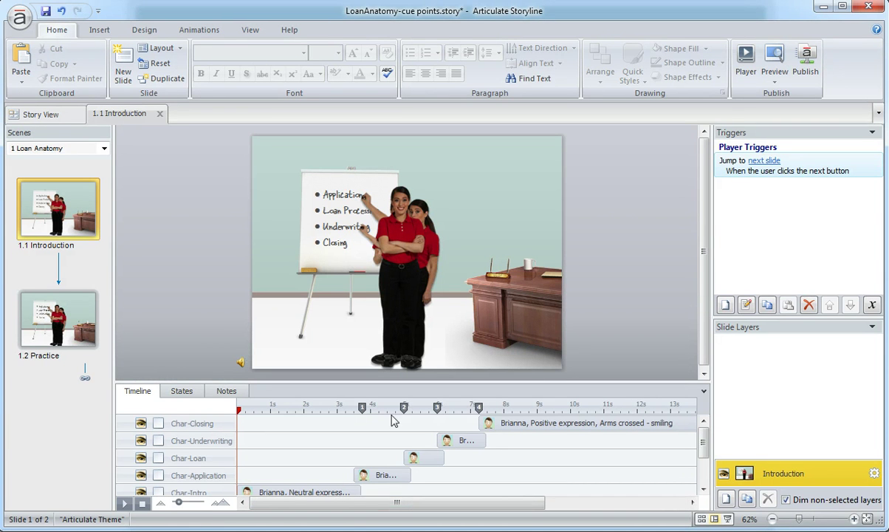
Open slide 1.2 Practice, enlarge its timeline to show all object rows and check the text paragraphs inside 4 stages.
click(64, 306)
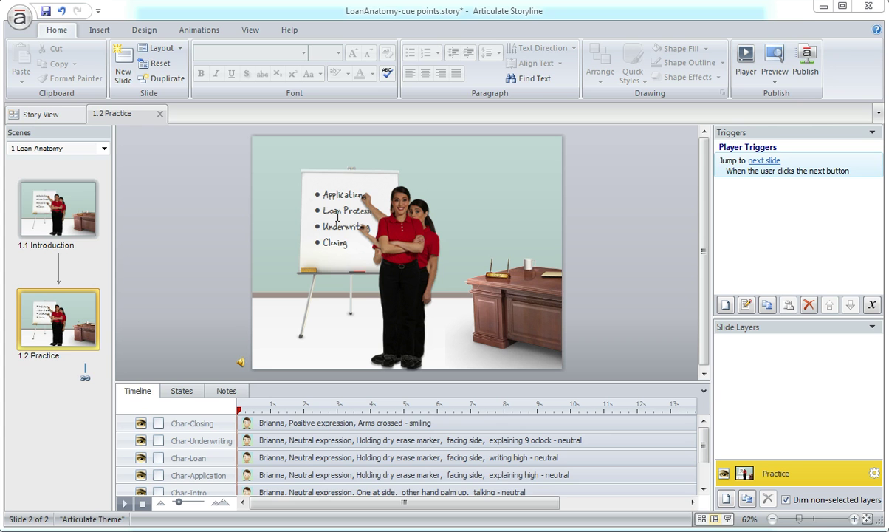
click(711, 382)
drag(710, 381, 725, 336)
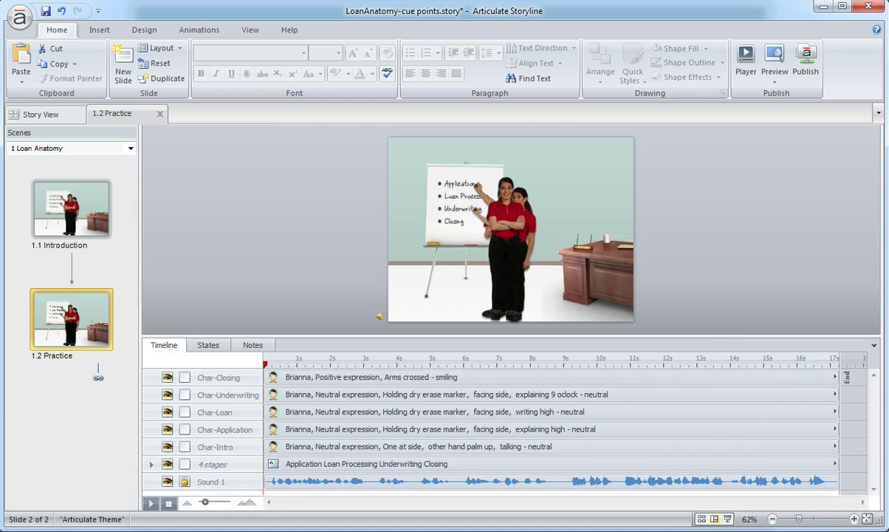
click(151, 464)
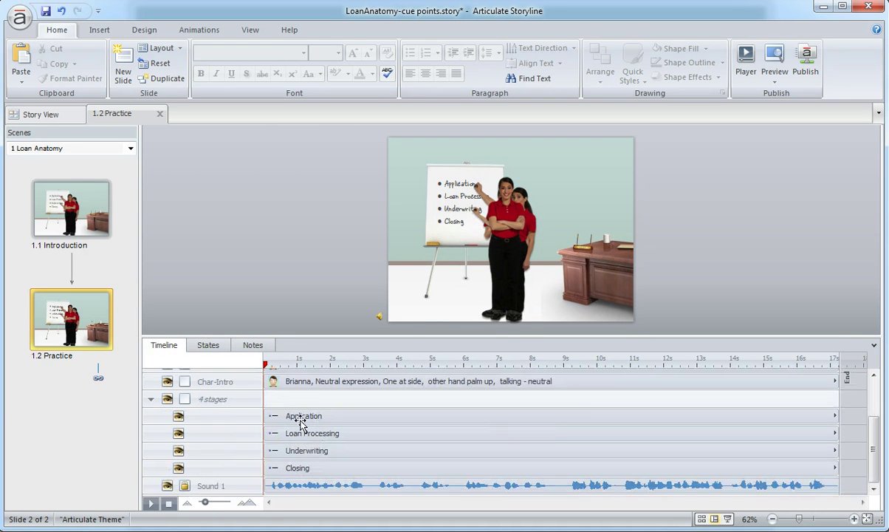
click(151, 399)
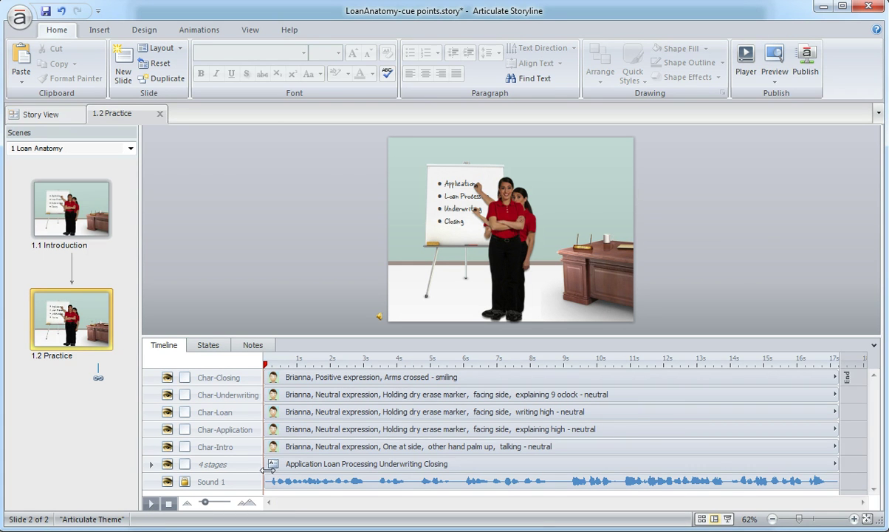
Play the slide's timeline and add four cue points in time with the audio, at about 4, 5.4, 6.7 and 8.2 seconds.
click(151, 503)
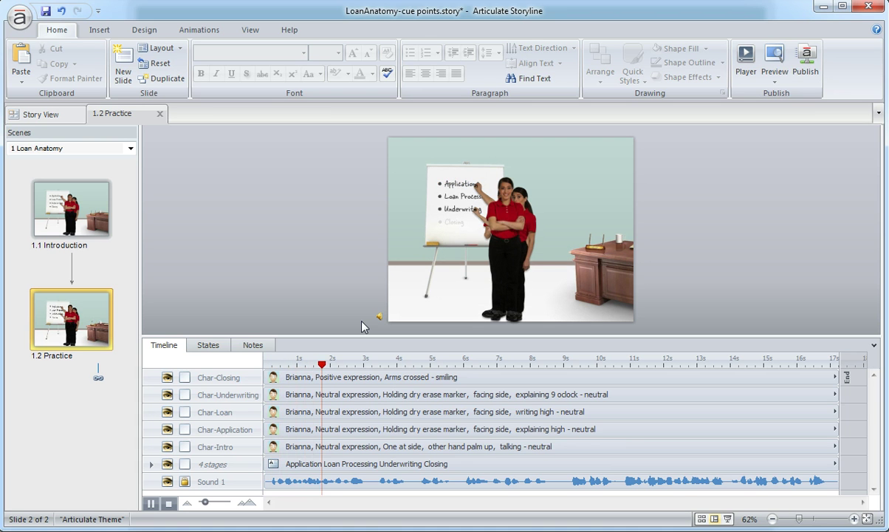
key(c)
key(c)
key(c)
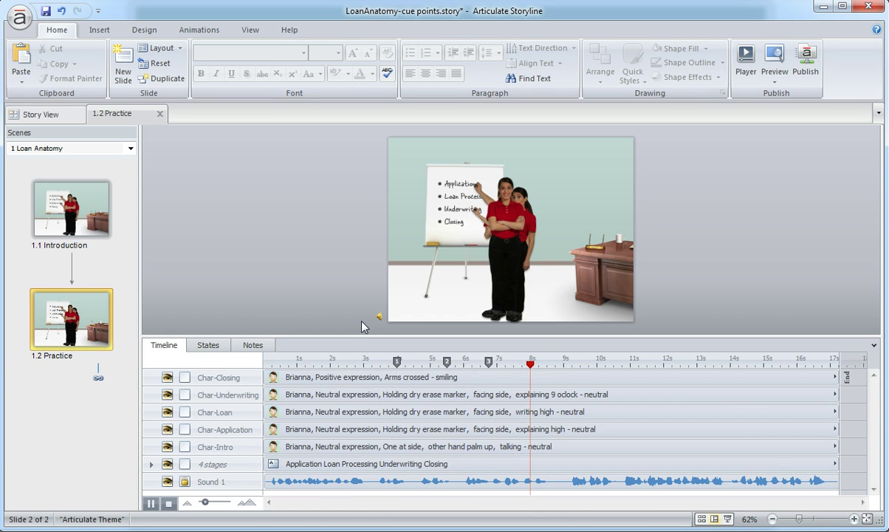
key(c)
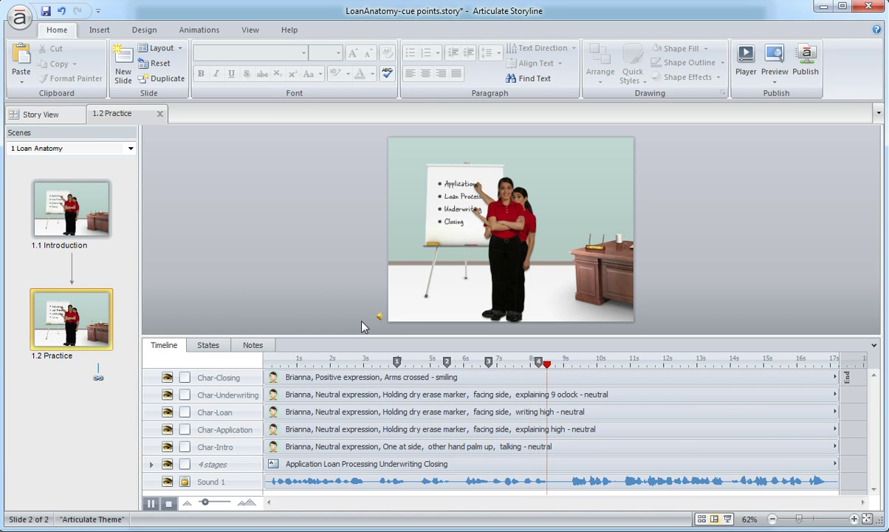
click(150, 503)
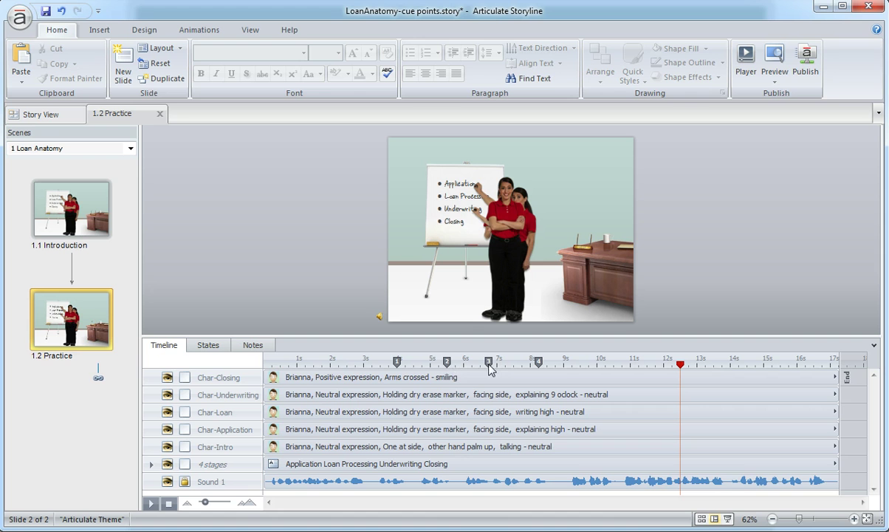
Fine-tune the cue points by nudging cue point 3 slightly earlier and moving cue point 4 to about 8.3 seconds.
drag(489, 368, 545, 365)
right_click(545, 368)
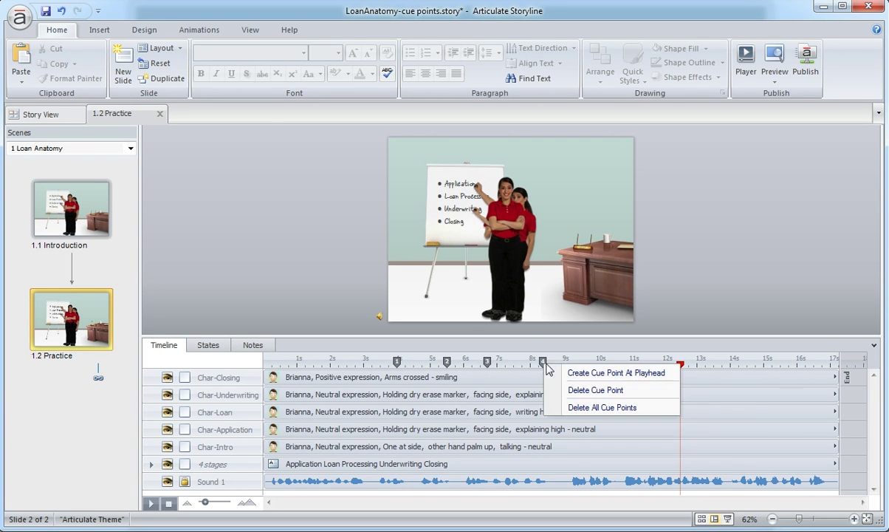
click(337, 304)
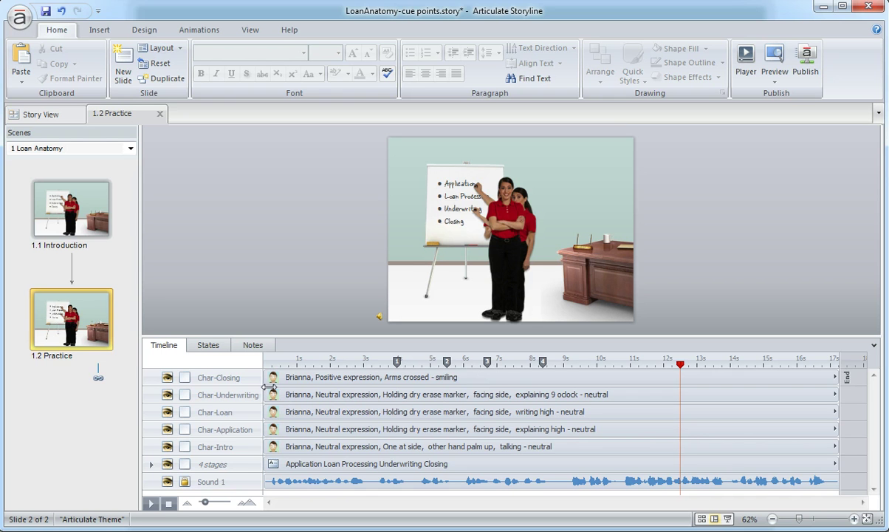
Start Char-Closing at cue point 4 and make Char-Underwriting run from cue point 3 to cue point 4.
click(220, 378)
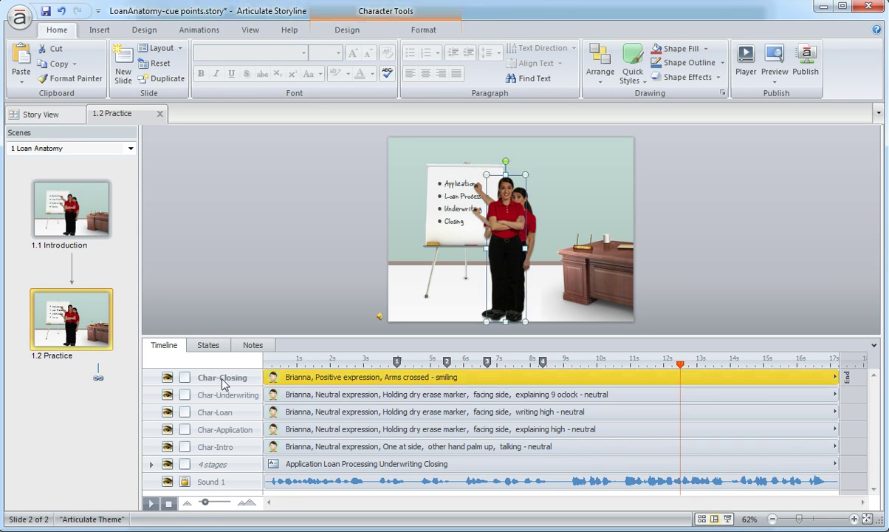
drag(283, 377, 566, 376)
drag(283, 393, 507, 384)
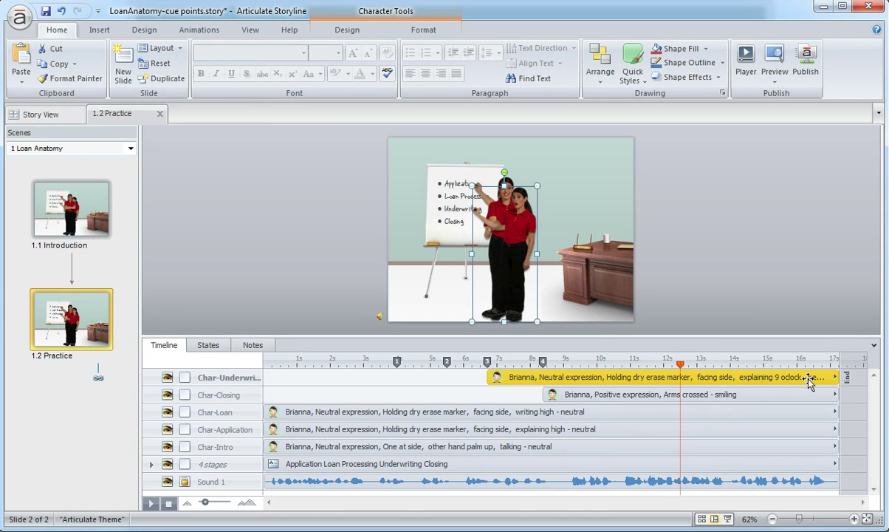
drag(833, 377, 546, 382)
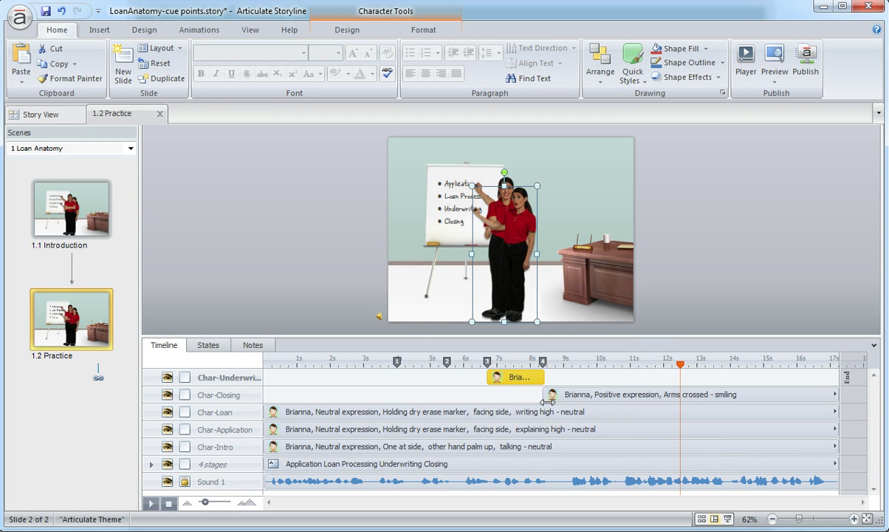
drag(544, 396, 539, 397)
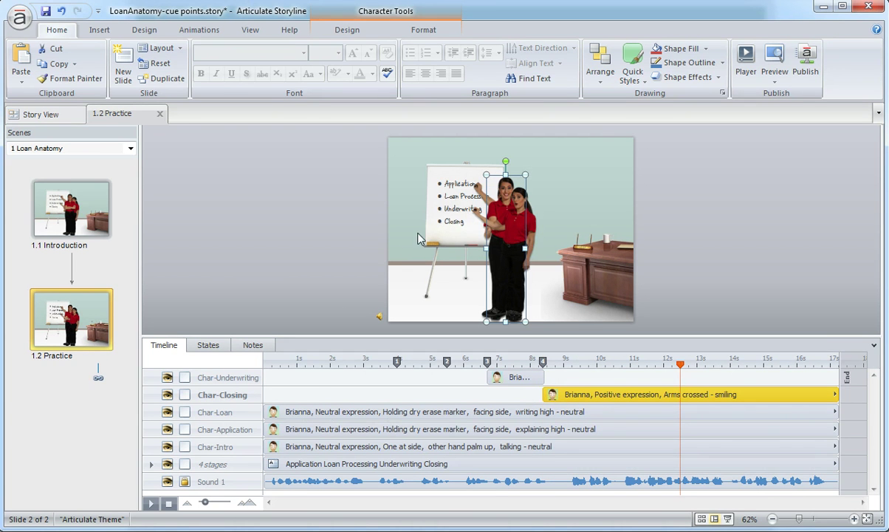
Make Char-Application run from cue point 1 to cue point 2 and Char-Loan from cue point 2 to cue point 3.
drag(285, 415, 471, 405)
drag(282, 427, 408, 426)
drag(837, 429, 443, 426)
click(473, 413)
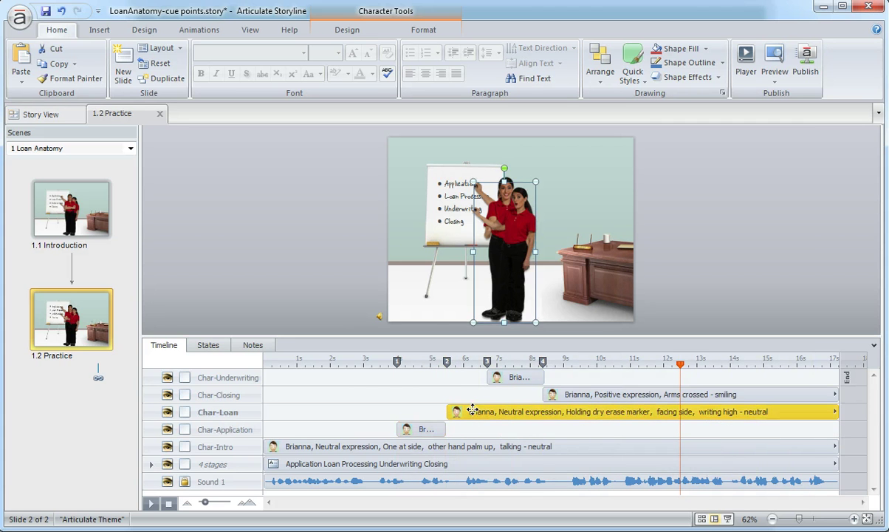
drag(836, 412, 485, 404)
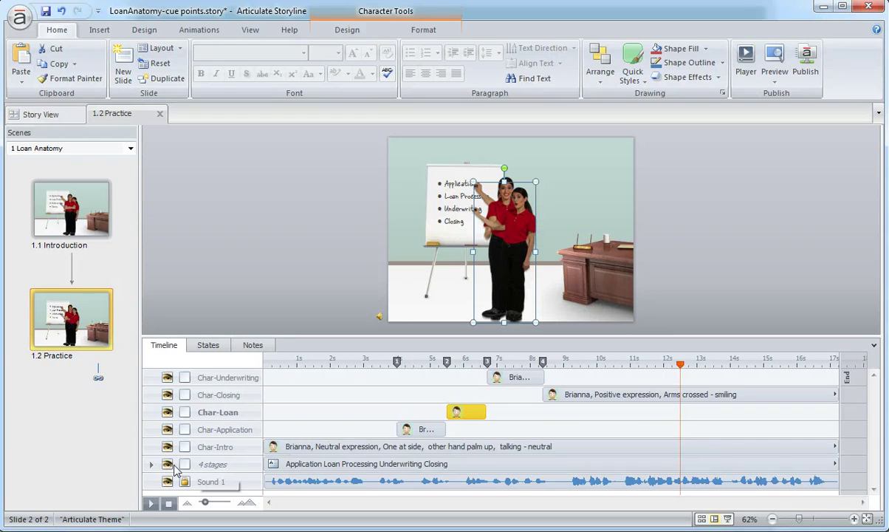
Stagger the 4 stages paragraphs on the cue points: Closing at 1, Underwriting at 2, Loan Processing at 3 and Application at 4.
click(151, 464)
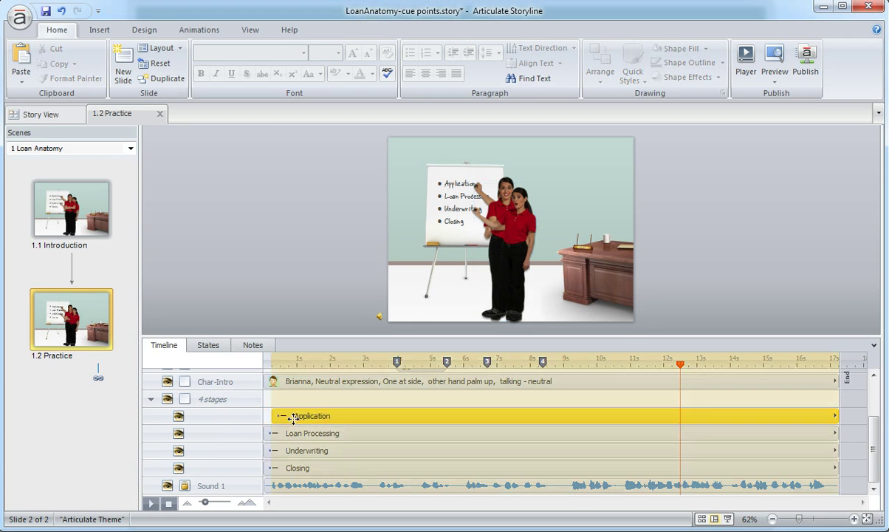
drag(313, 416, 406, 414)
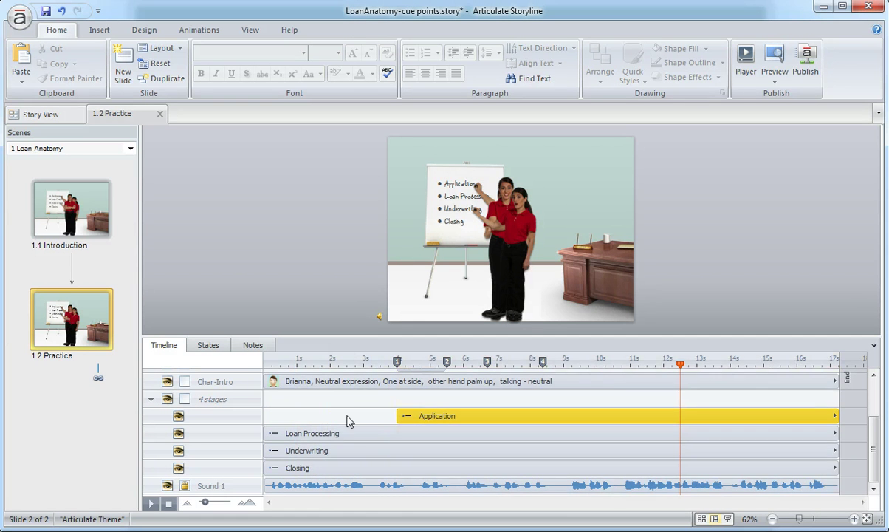
mouse_move(279, 432)
mouse_down()
mouse_move(427, 430)
mouse_move(458, 437)
mouse_up()
mouse_move(304, 467)
mouse_down()
mouse_move(294, 463)
mouse_move(377, 463)
mouse_move(386, 429)
mouse_move(512, 435)
mouse_up()
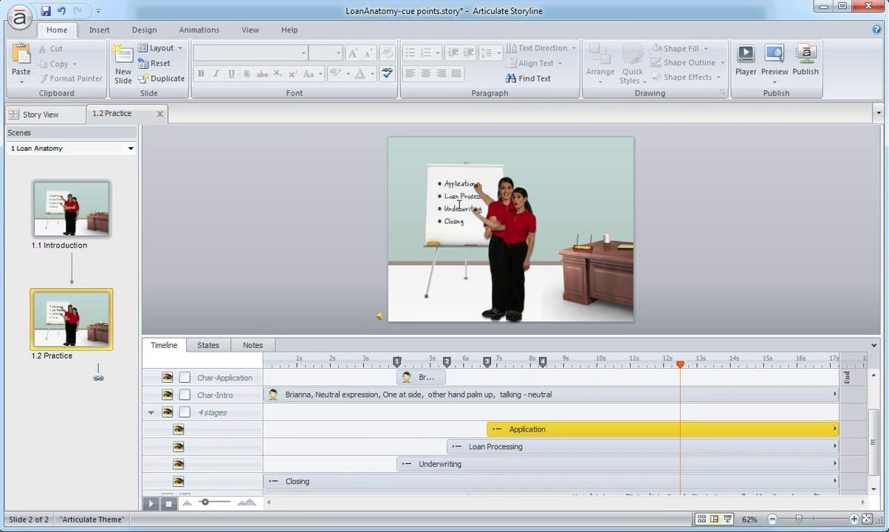
mouse_move(278, 481)
mouse_down()
mouse_move(521, 470)
mouse_move(554, 464)
mouse_move(559, 435)
mouse_up()
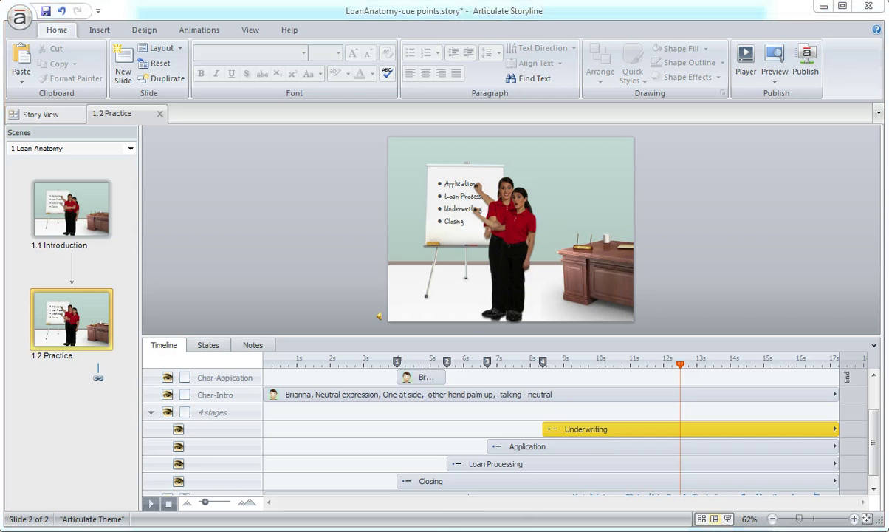
key(ctrl+z)
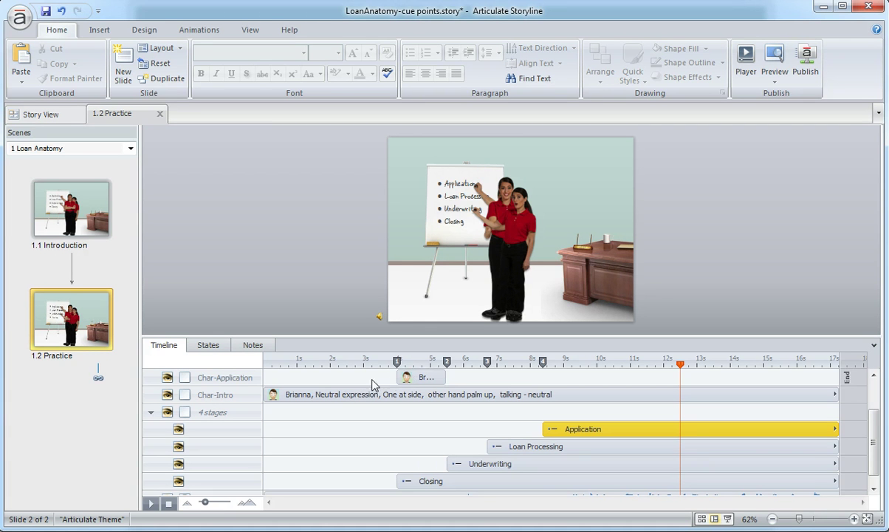
Extend the start of Char-Application back to 0 seconds and enlarge the timeline to show every row.
click(407, 378)
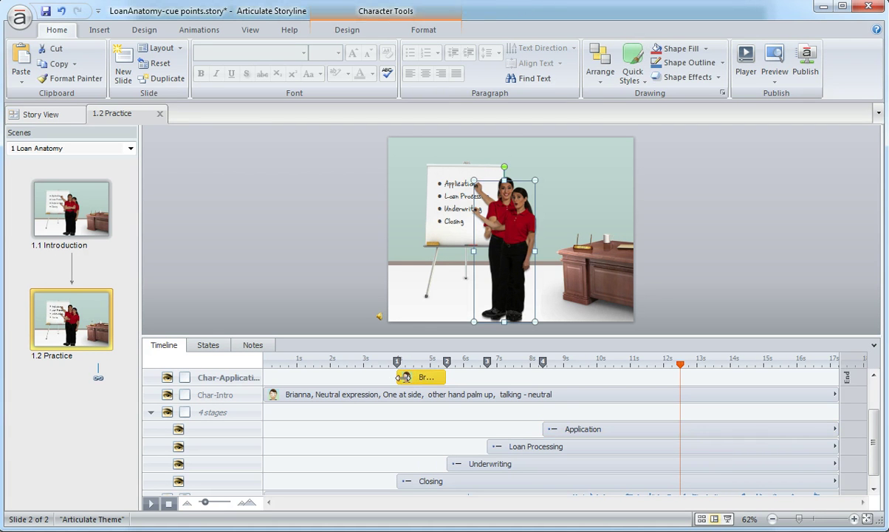
drag(407, 378, 260, 380)
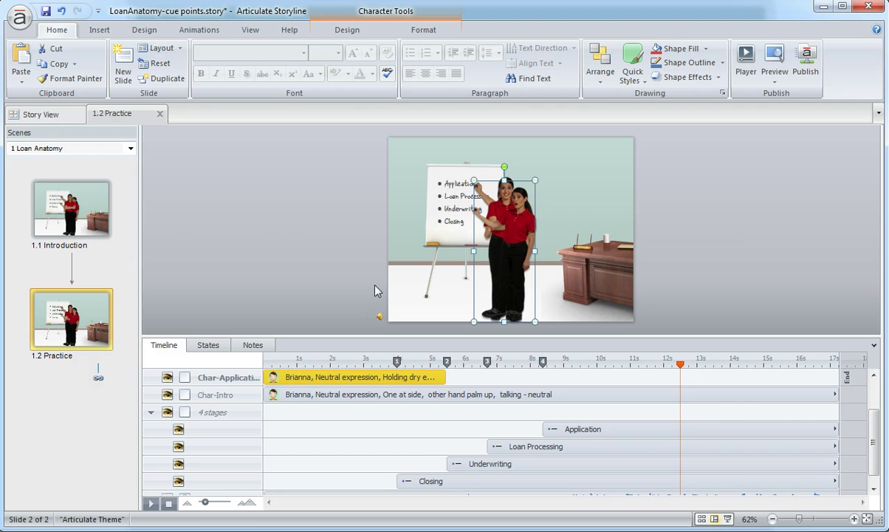
right_click(309, 377)
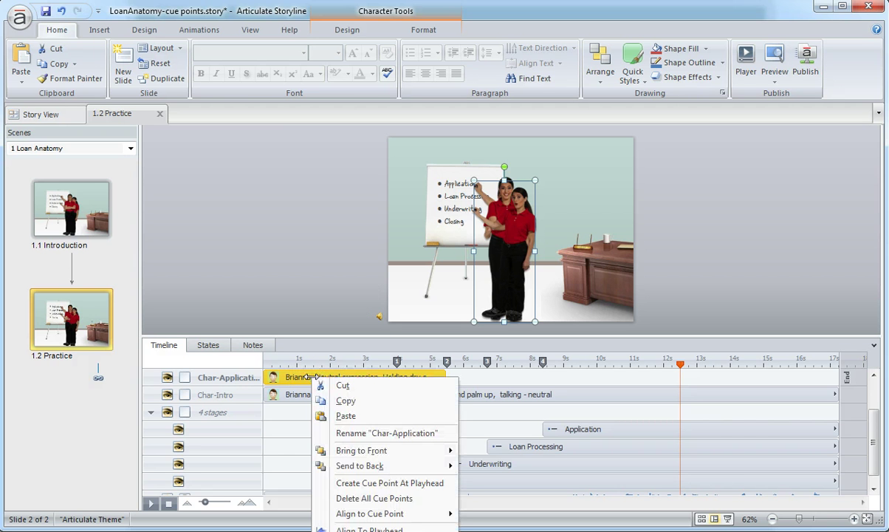
click(298, 323)
drag(298, 332, 297, 235)
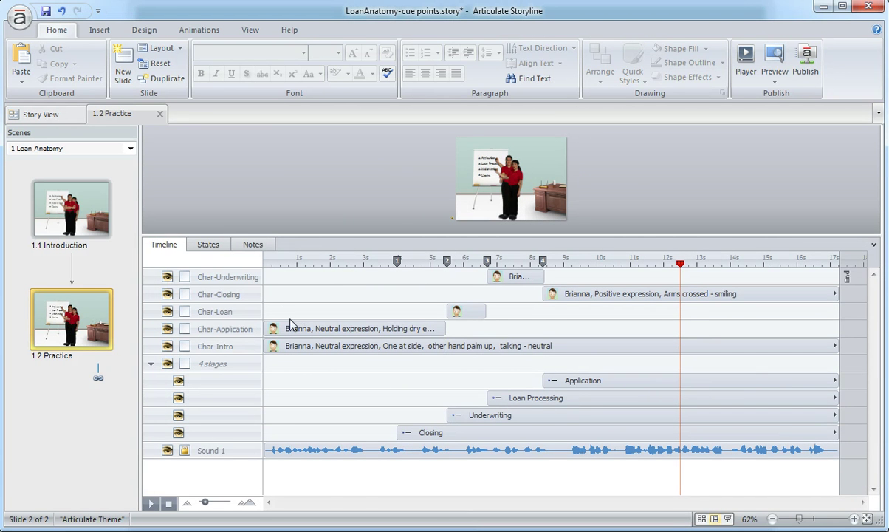
Align Char-Application to Cue Point 1 and shrink the timeline to give the slide more room.
click(291, 325)
right_click(292, 325)
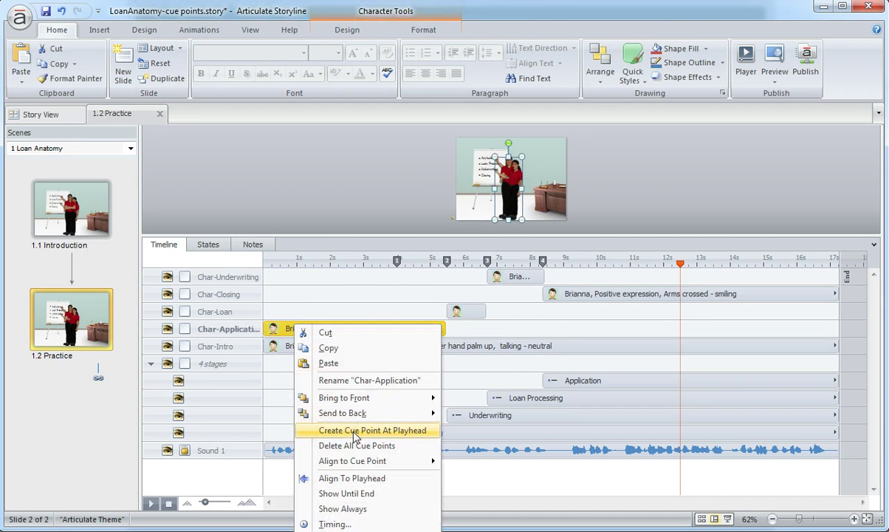
mouse_move(362, 461)
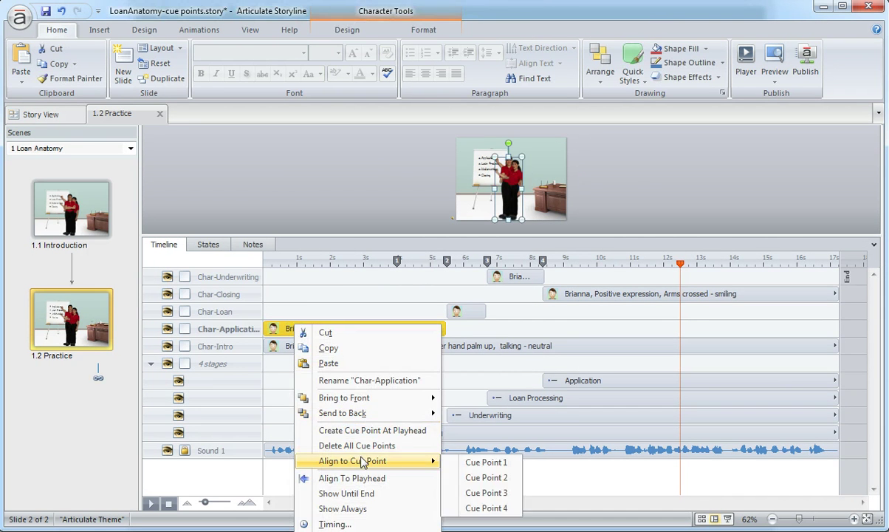
click(499, 463)
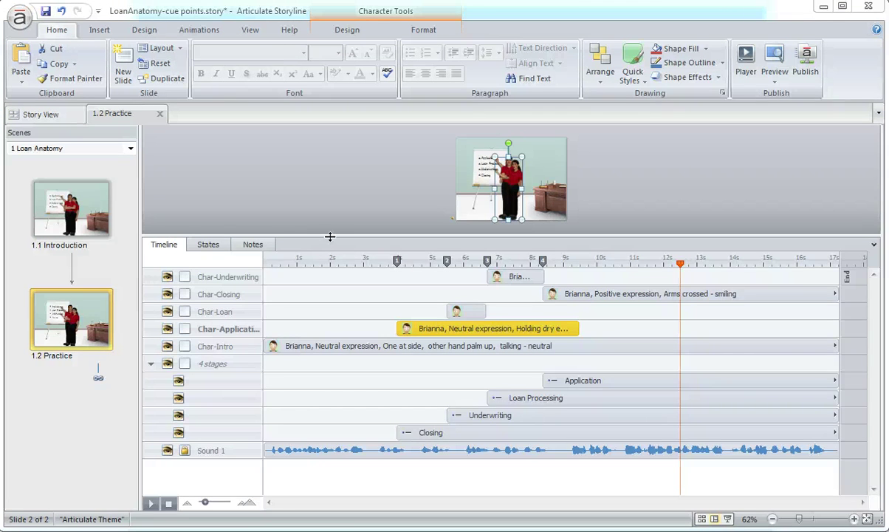
drag(333, 236, 329, 389)
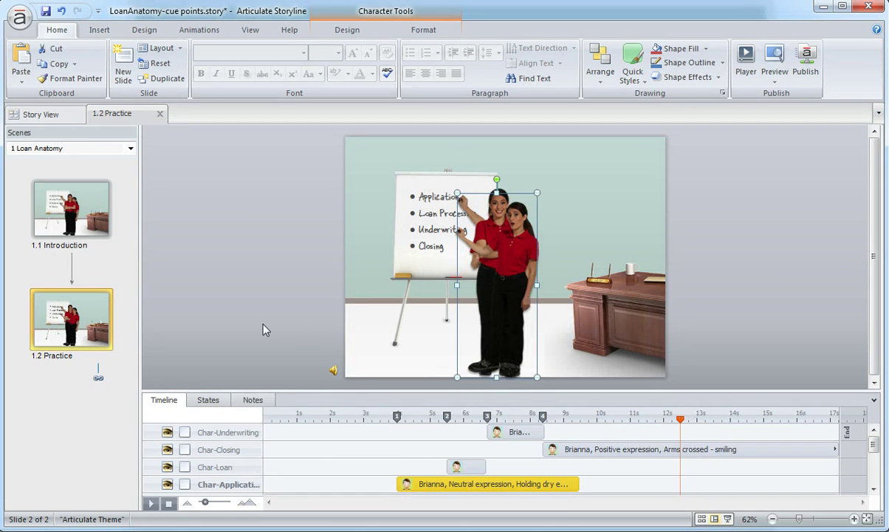